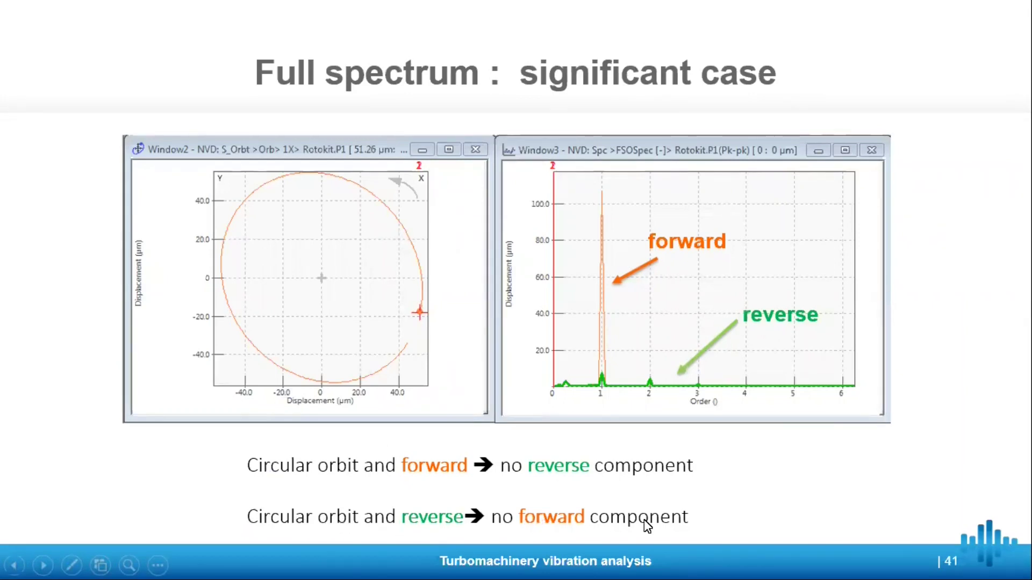
- Advance the slideshow from slide 41 through the orbit and runout slides to the 'Case study' slide 47
key("Right")
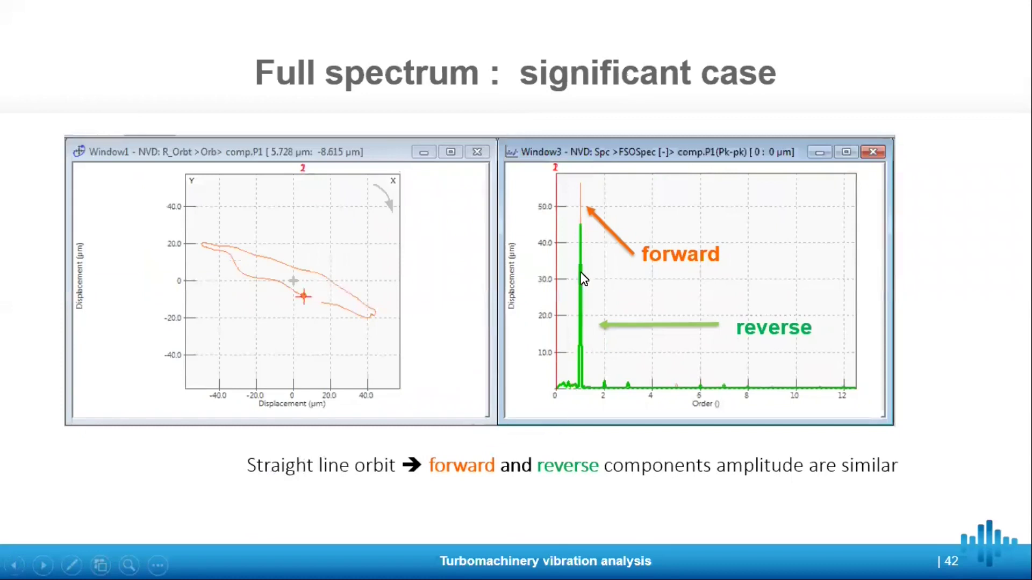
left_click(584, 383)
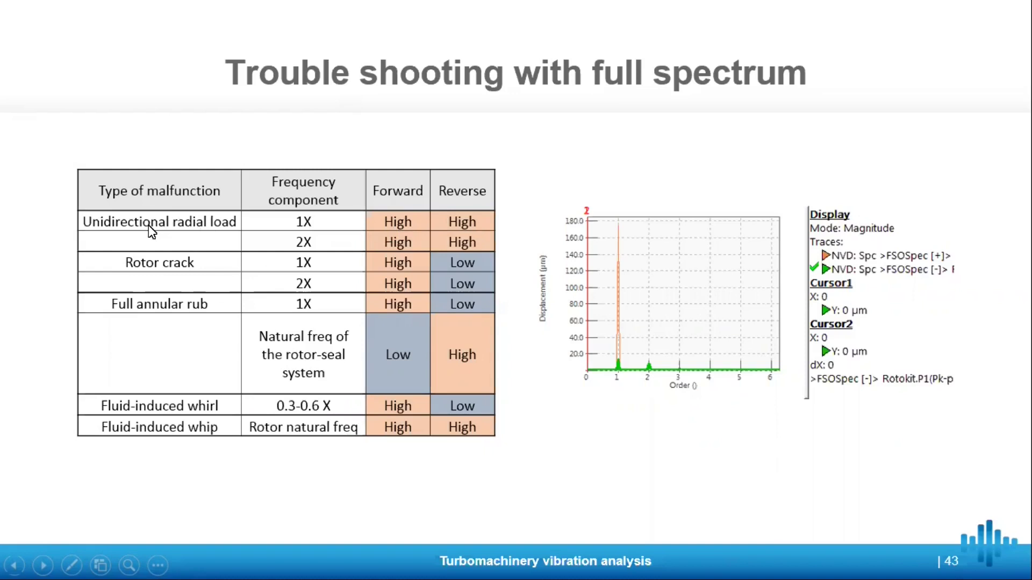
key("Right")
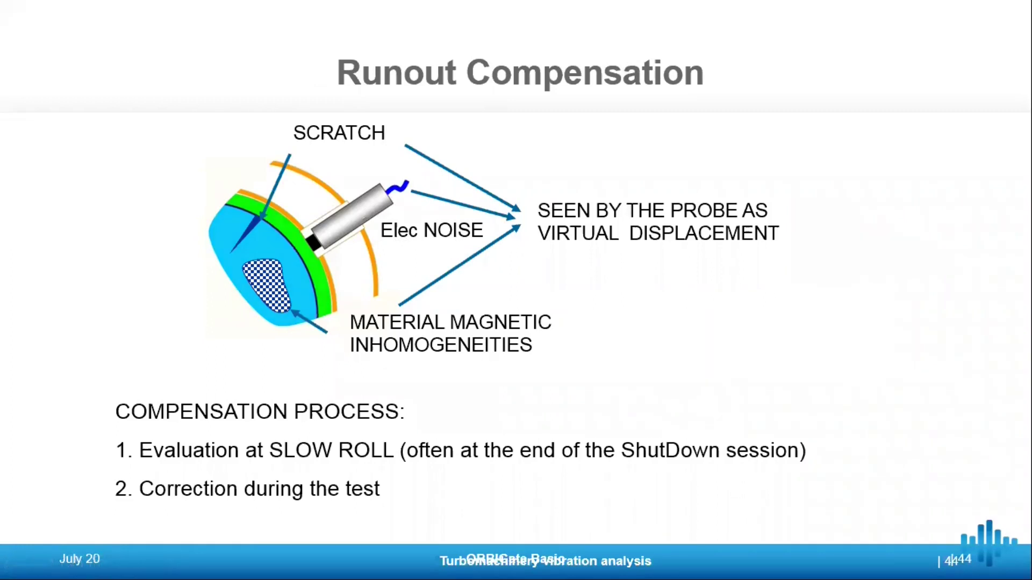
key("Right")
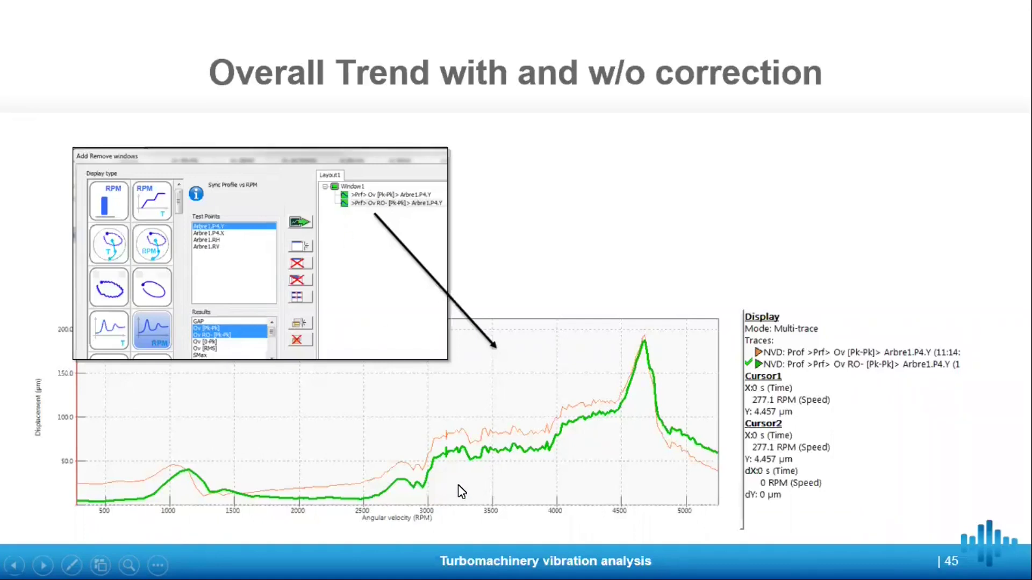
key("Right")
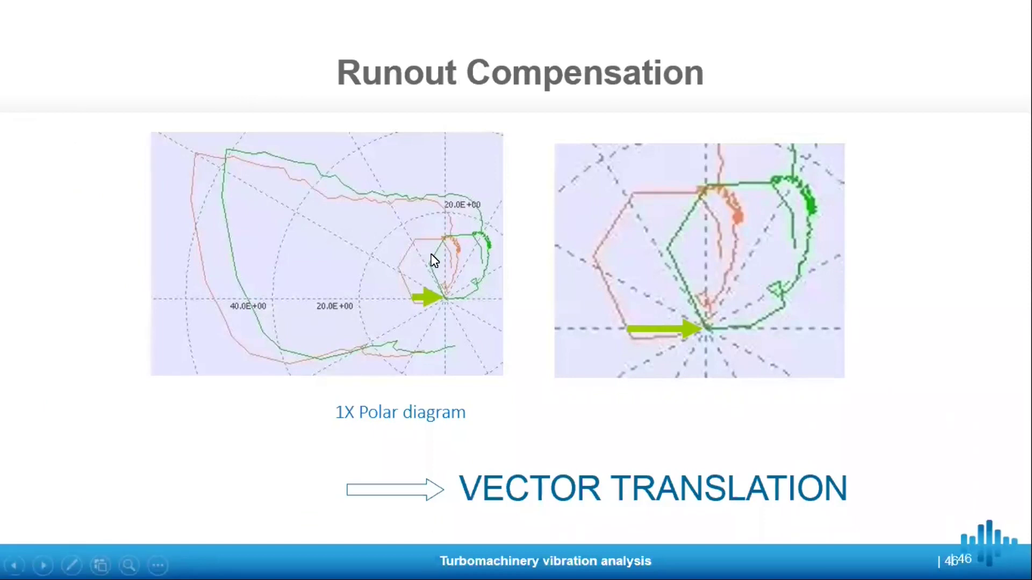
key("Right")
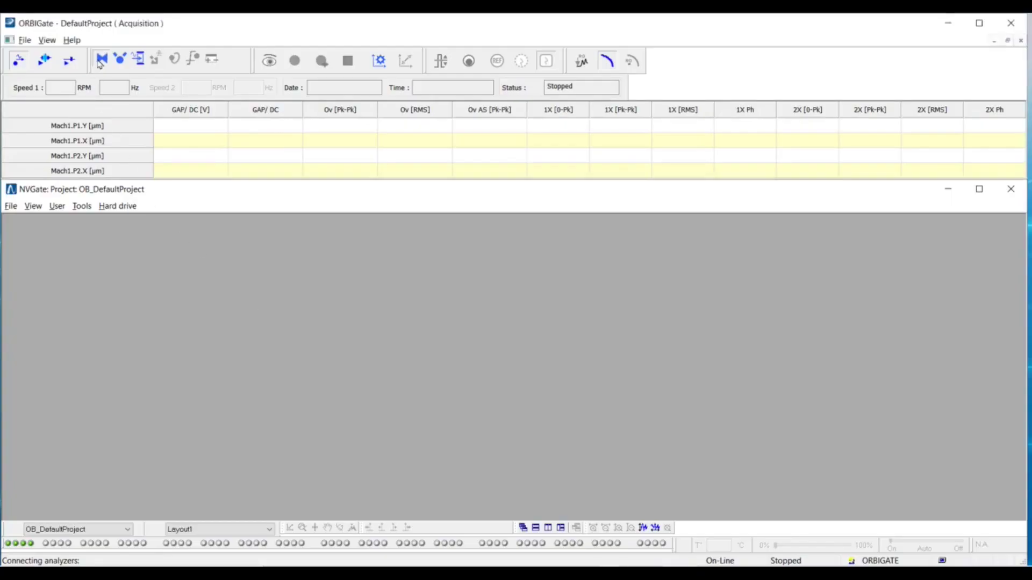
- Accept the machine train configuration and turn on the clearance circle display for pair Mach1.P1
left_click(101, 60)
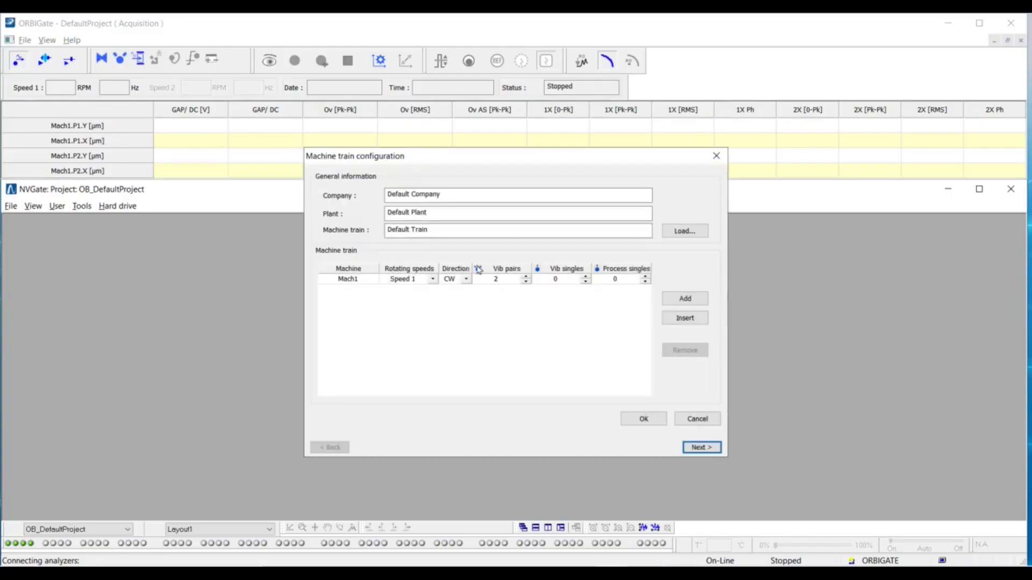
left_click(643, 418)
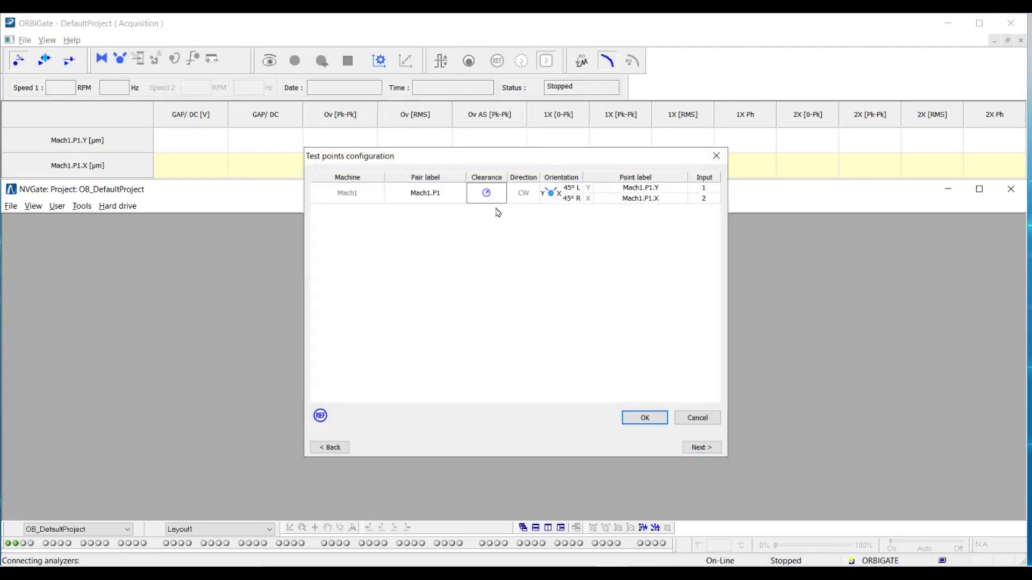
left_click(486, 193)
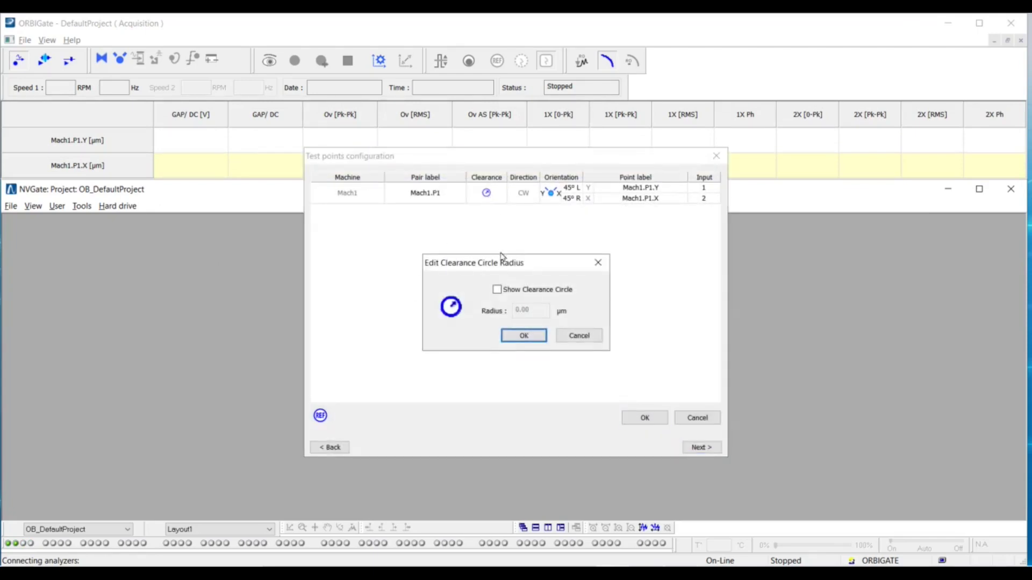
left_click(497, 290)
left_click(524, 336)
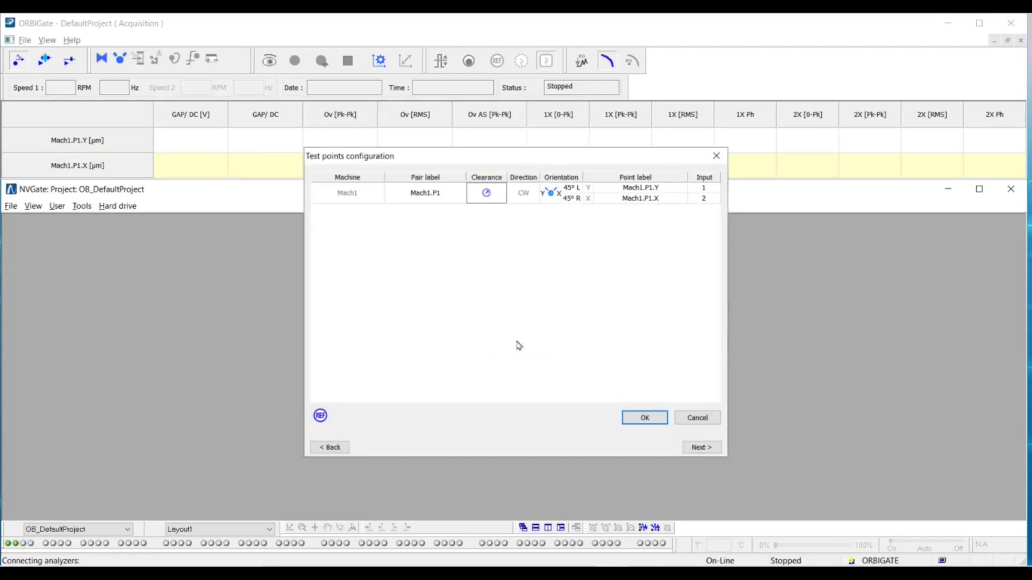
left_click(627, 421)
- Load the saved RotoKit oros measurement
left_click(68, 61)
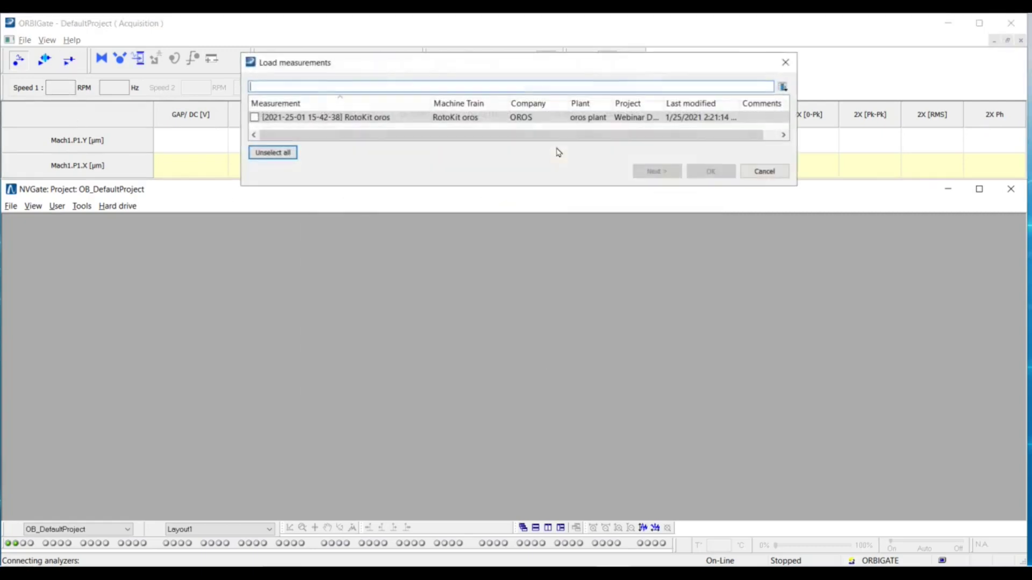
left_click(272, 153)
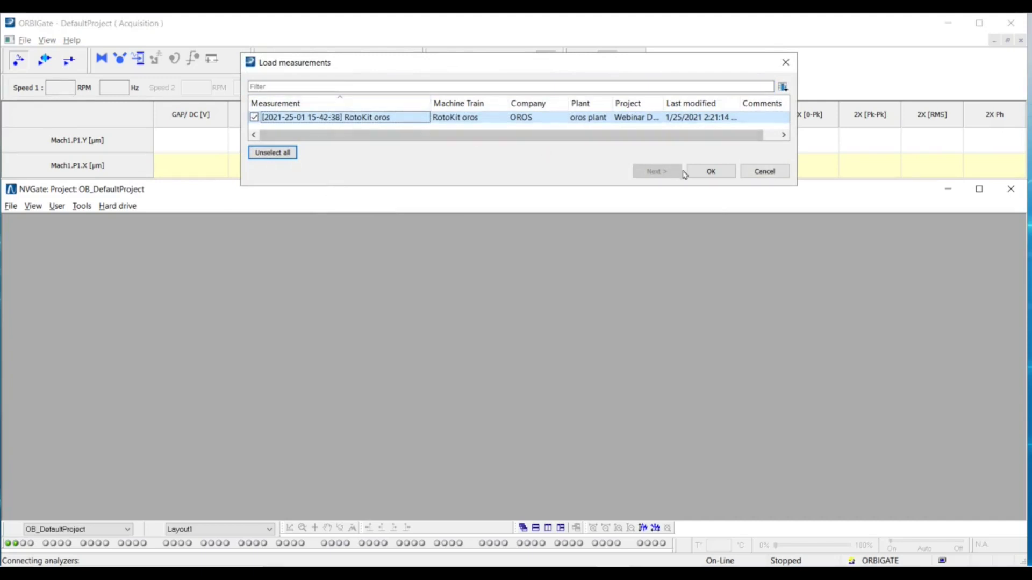
left_click(710, 172)
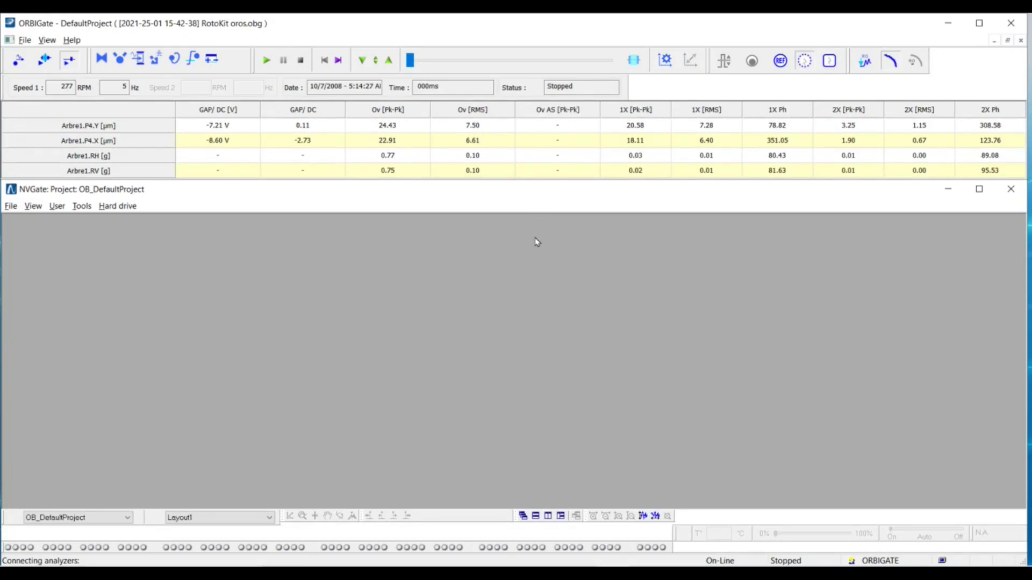
- Add a Speed 1 speed-profile window and a 1X [RMS] Bode window for Arbre1.P4.Y
left_click(216, 63)
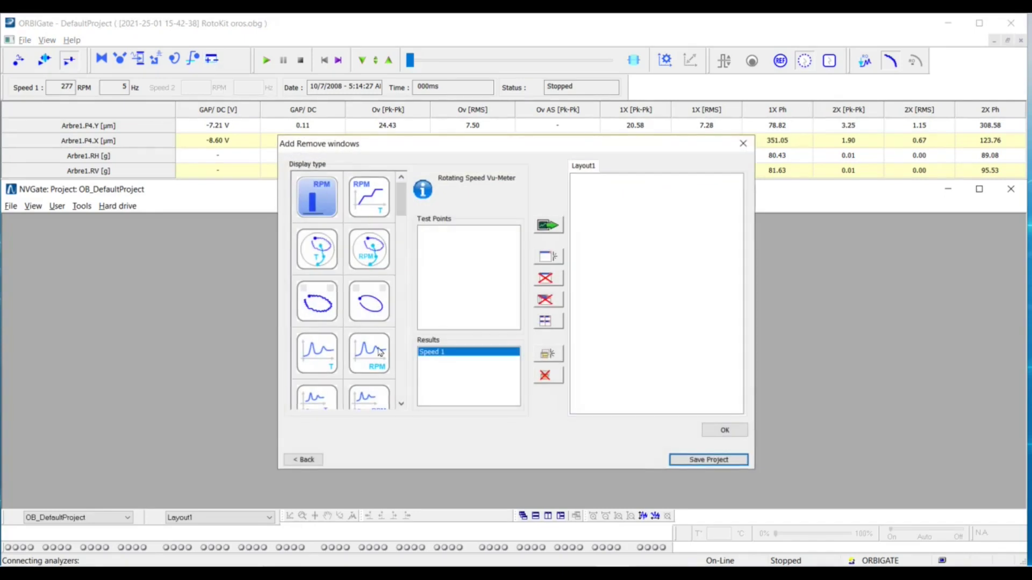
left_click(375, 209)
left_click(552, 233)
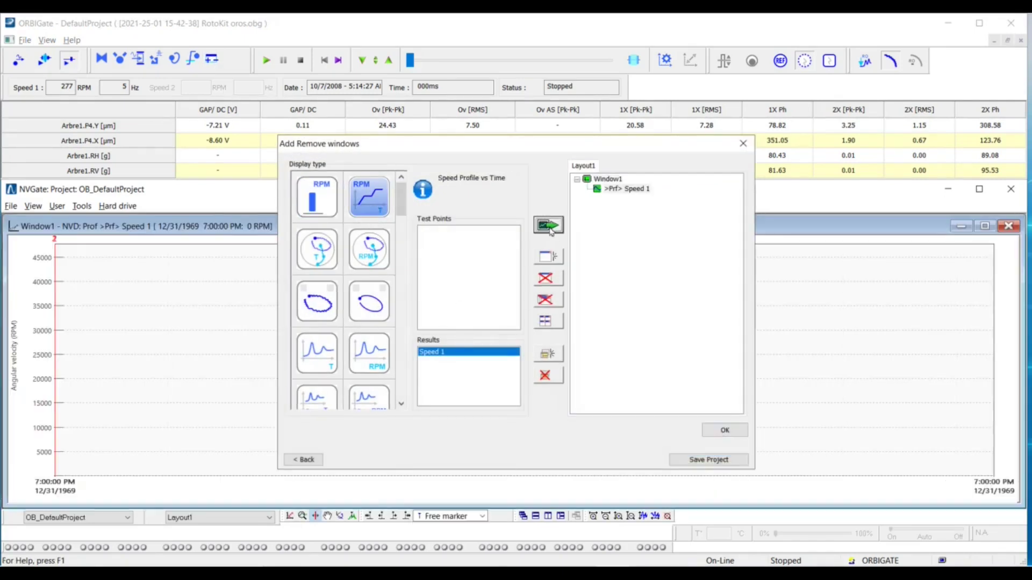
left_click(376, 404)
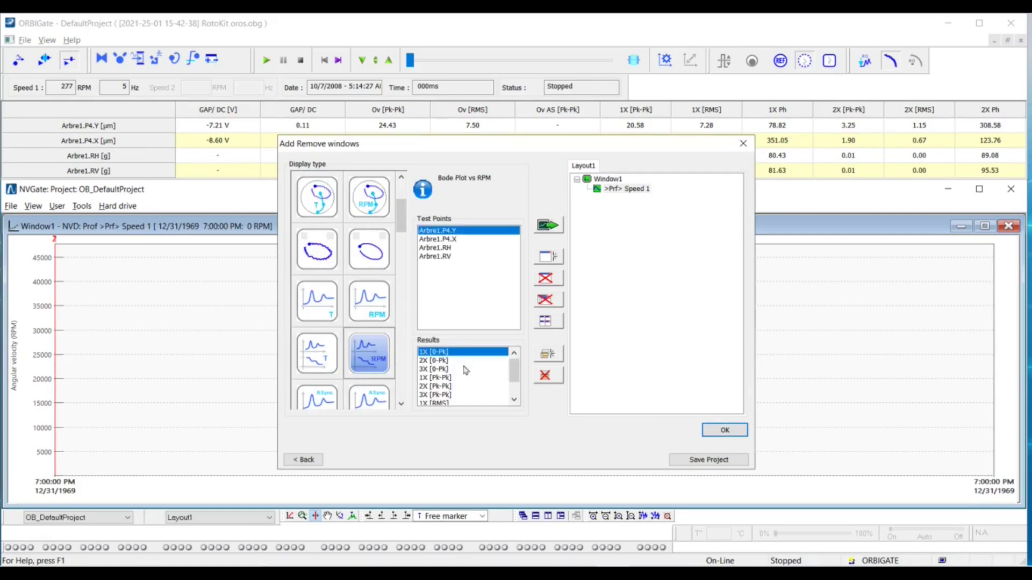
left_click(443, 380)
left_click(445, 403)
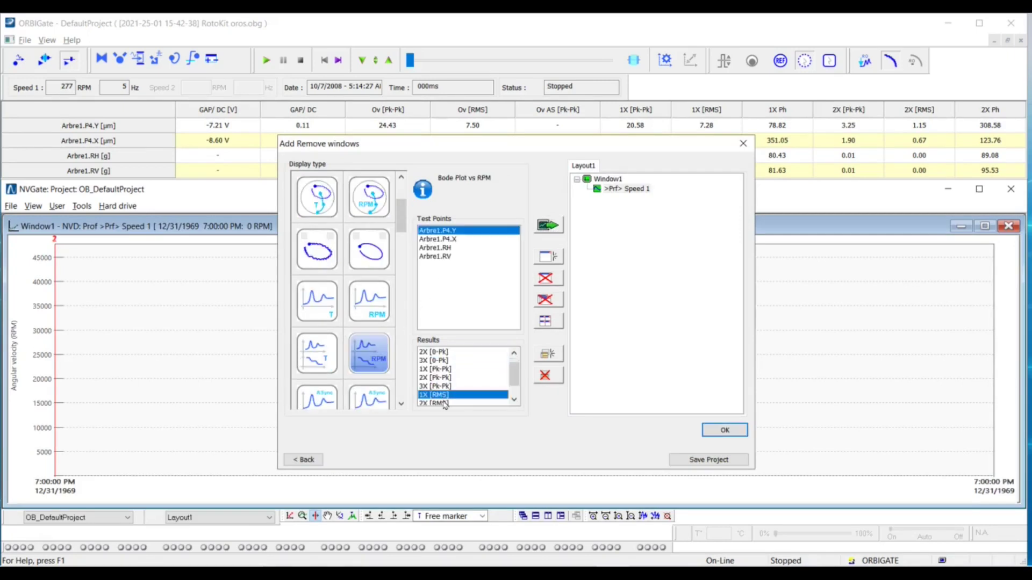
left_click(549, 226)
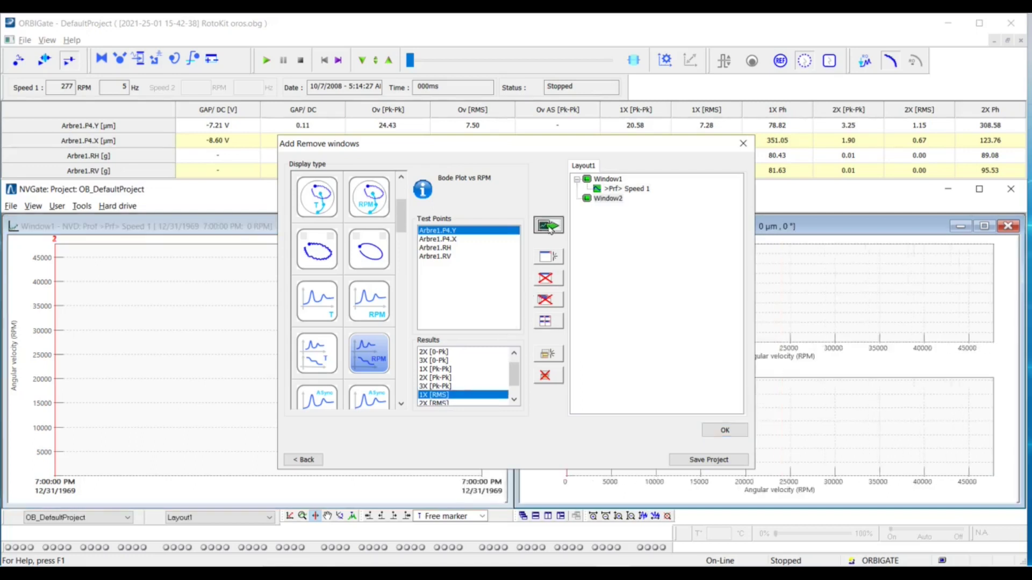
- Add the Ov [RMS] overall trace to Window2 and move the replay to 3000 RPM
left_click(359, 310)
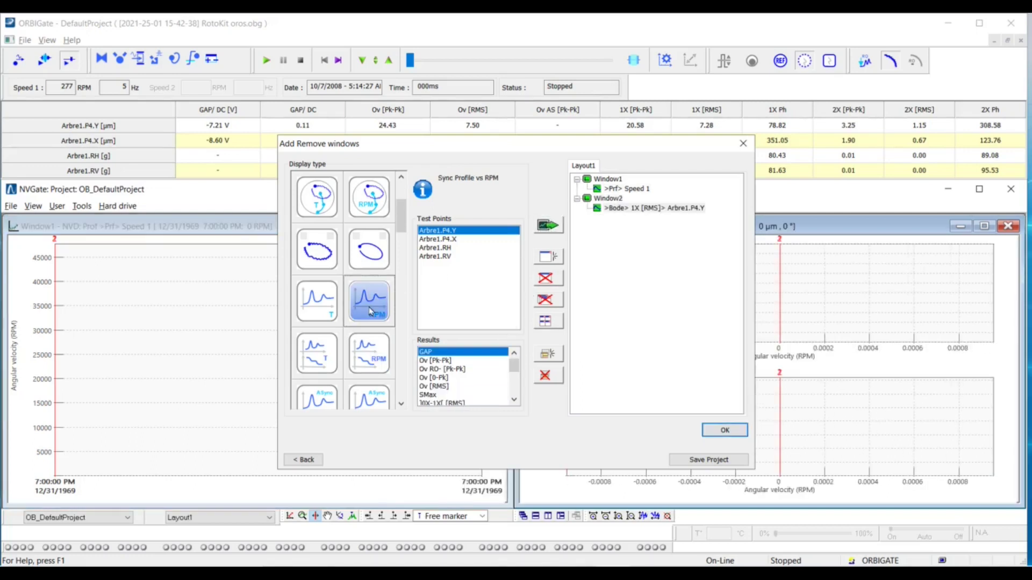
left_click(435, 387)
left_click(549, 227)
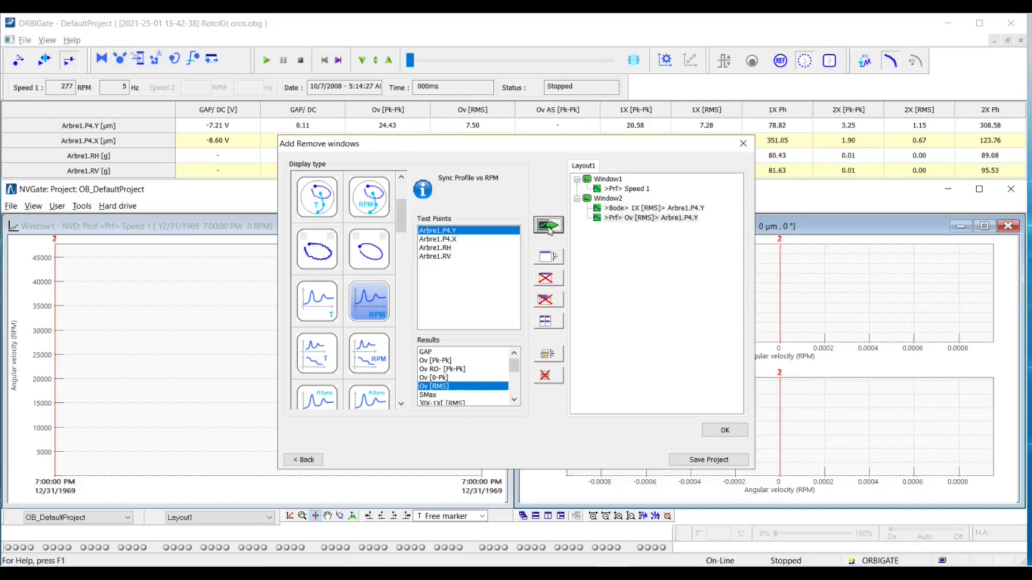
left_click(711, 425)
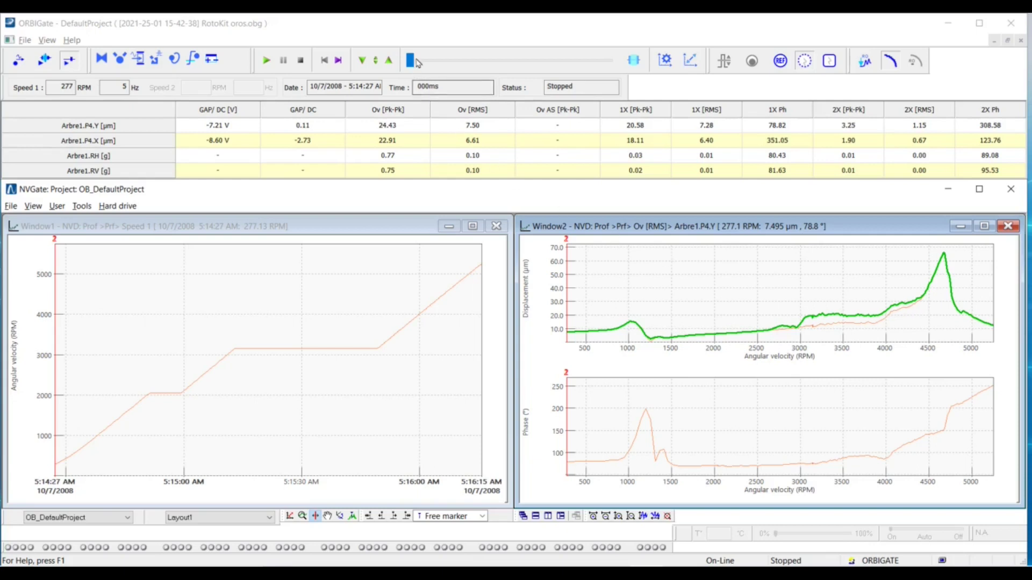
left_click_drag(417, 62, 460, 69)
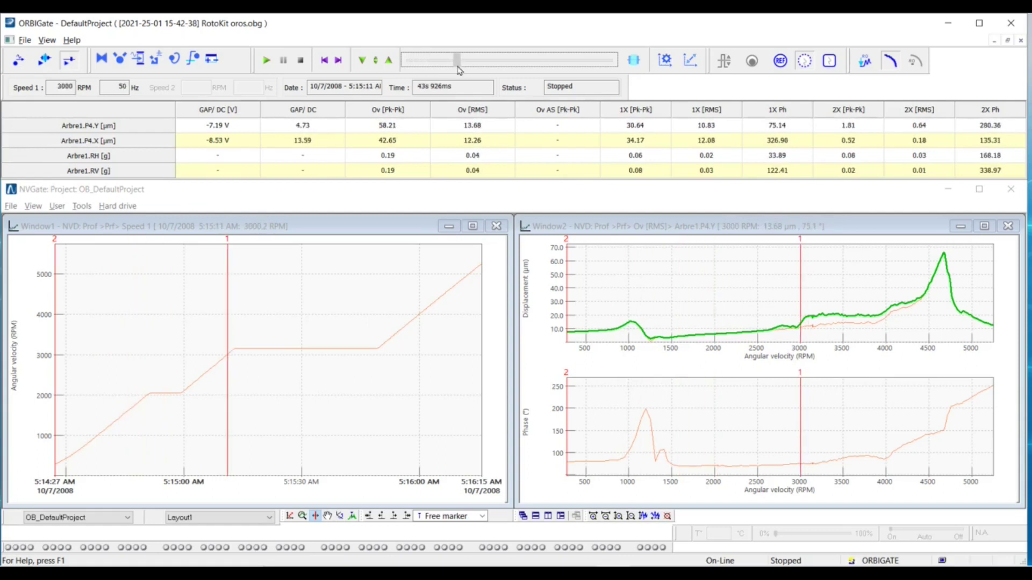
left_click(212, 59)
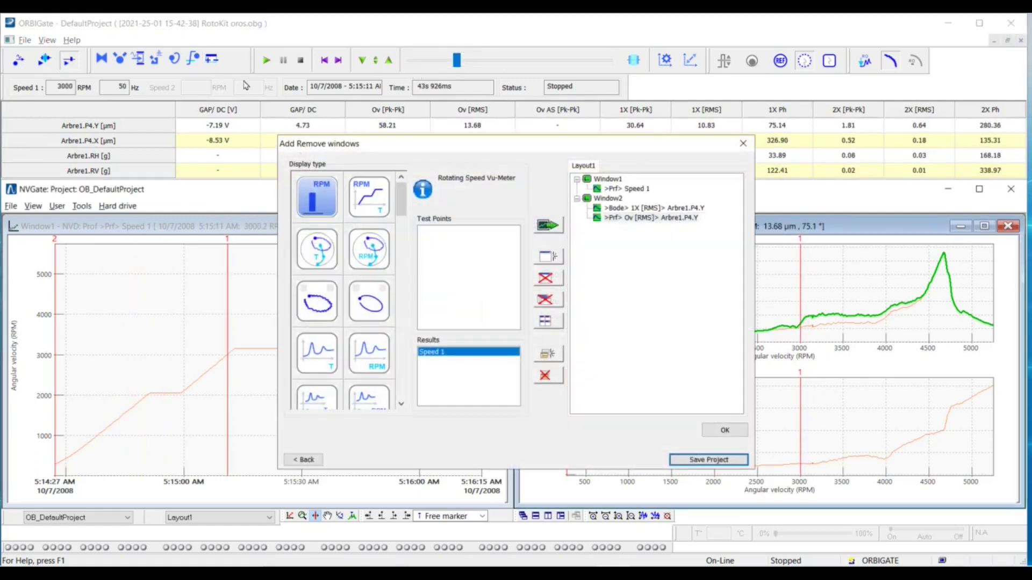
- Add a Window3 showing the order spectrum of Arbre1.P4.Y
scroll(357, 359, "down", 5)
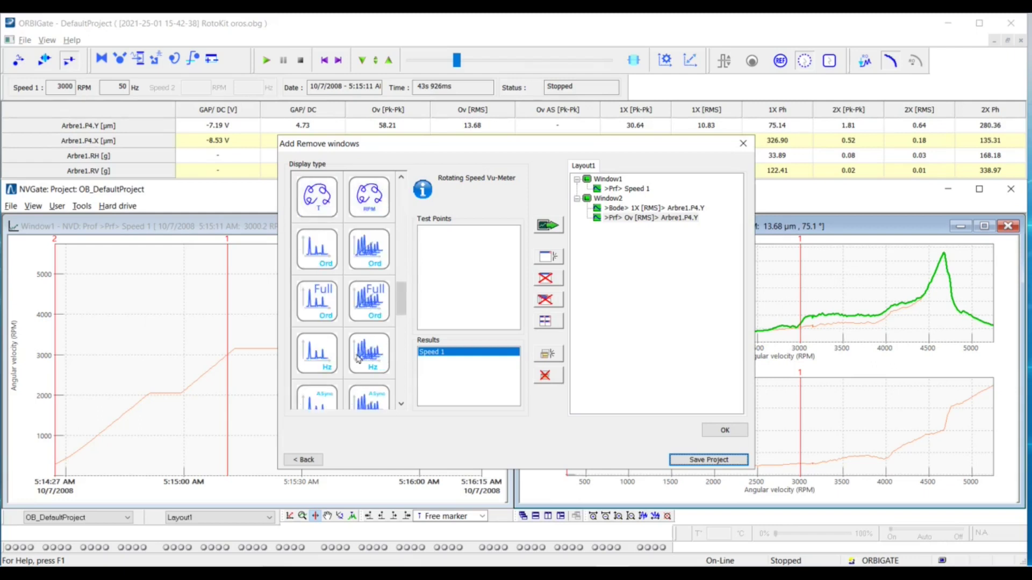
left_click(316, 261)
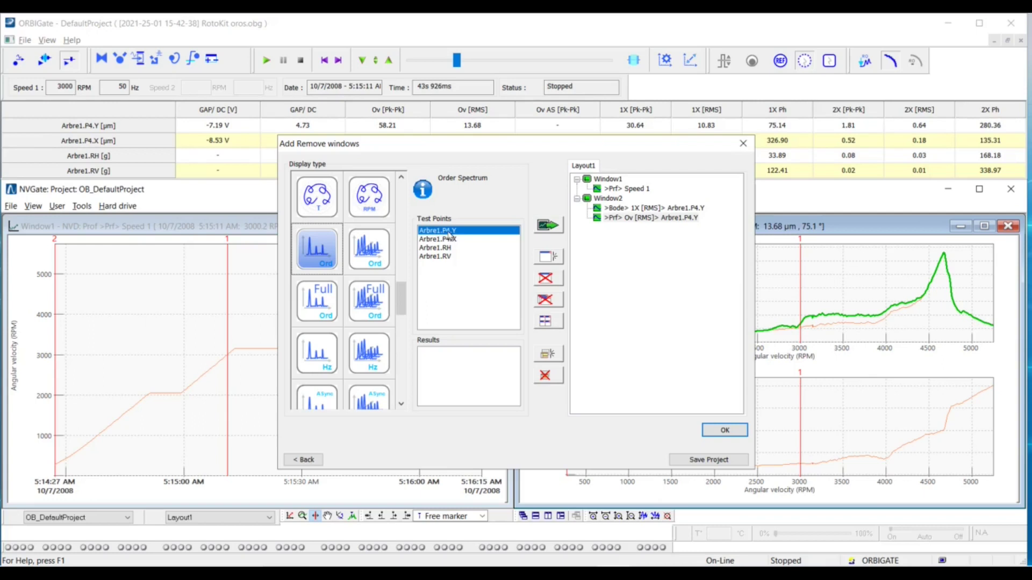
left_click(547, 226)
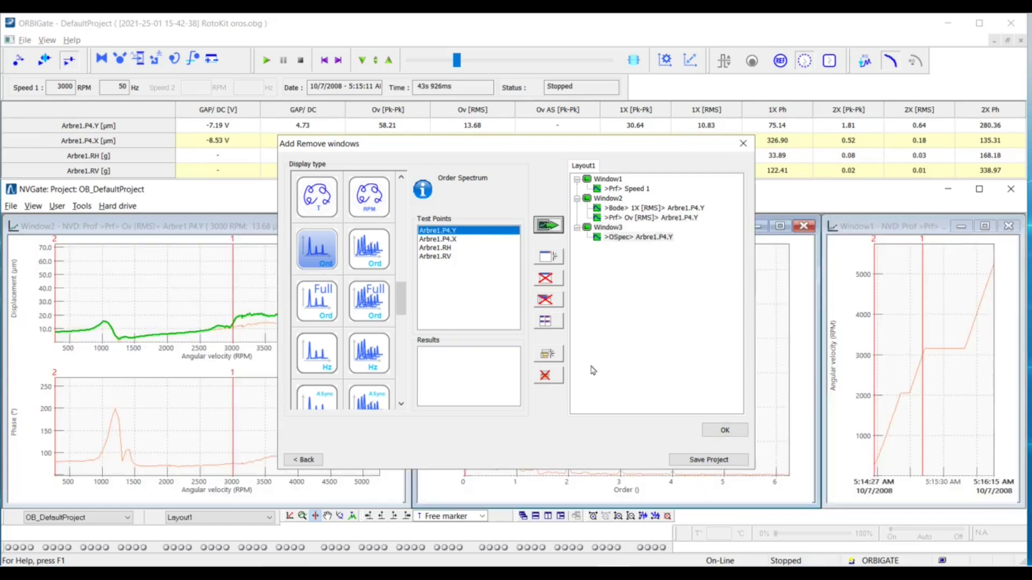
left_click(724, 430)
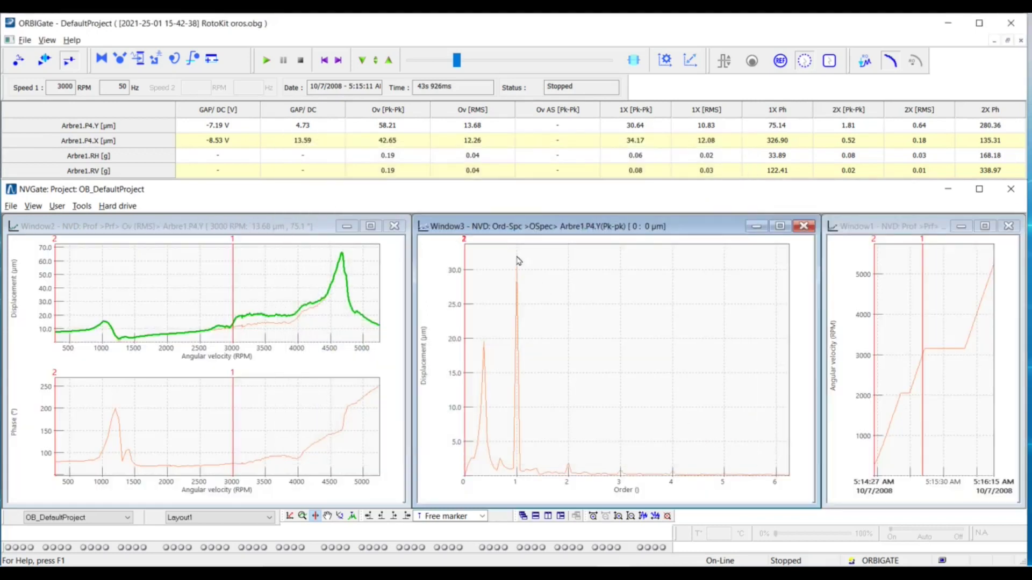
- Move the replay to 3142 RPM and place marker 1 on the 0.375-order, 32.33 µm peak
mouse_move(457, 60)
left_mouse_down()
mouse_move(444, 67)
mouse_move(468, 70)
left_mouse_up()
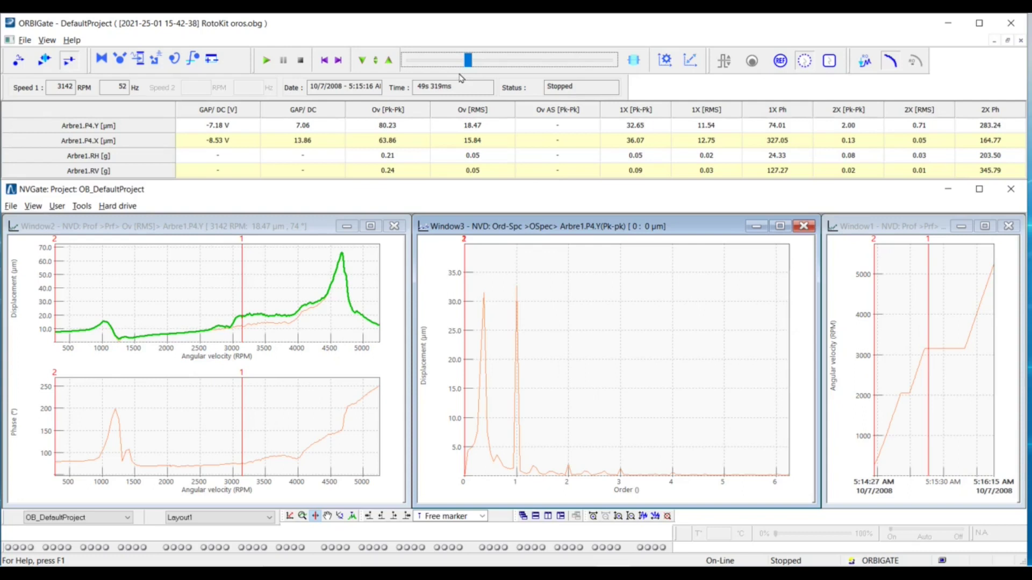
mouse_move(459, 77)
left_mouse_down()
mouse_move(542, 70)
mouse_move(438, 73)
mouse_move(438, 61)
mouse_move(471, 60)
left_mouse_up()
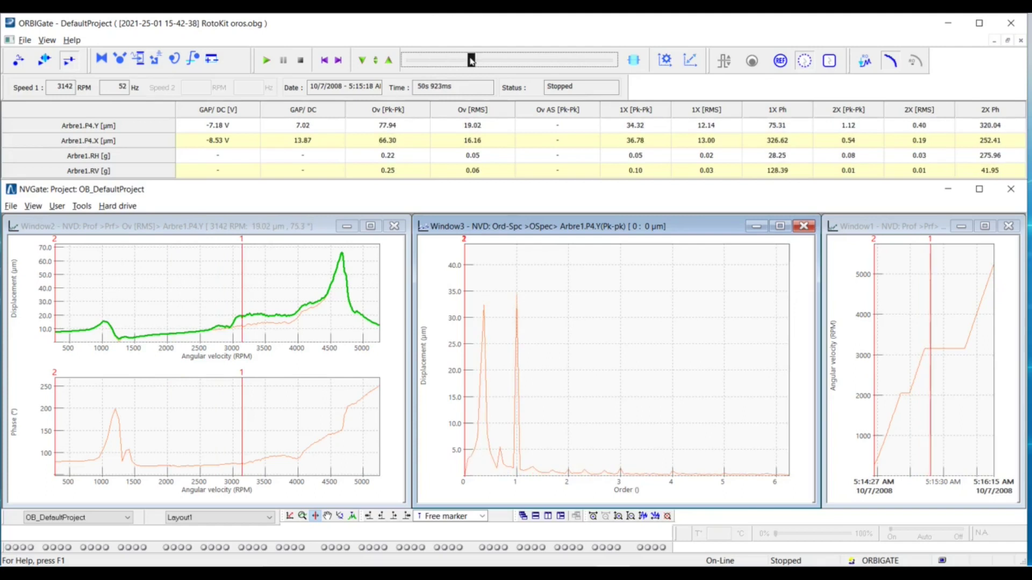
left_click(483, 313)
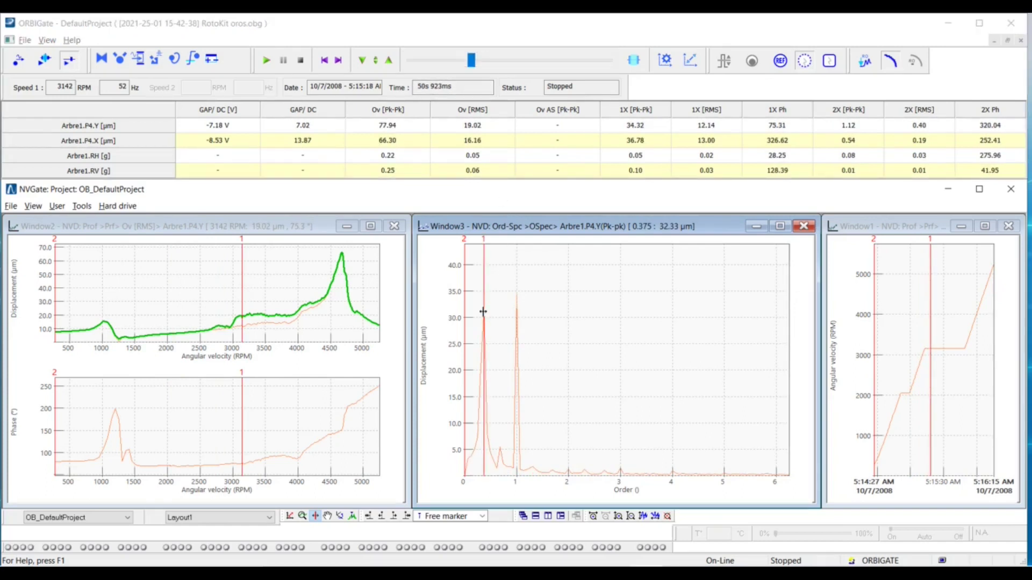
mouse_move(484, 312)
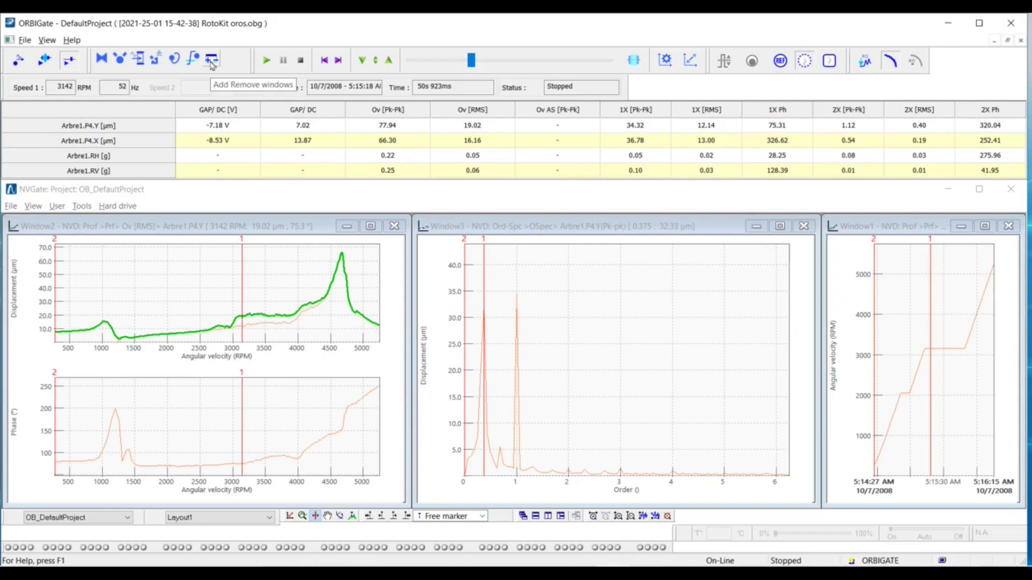
left_click(212, 61)
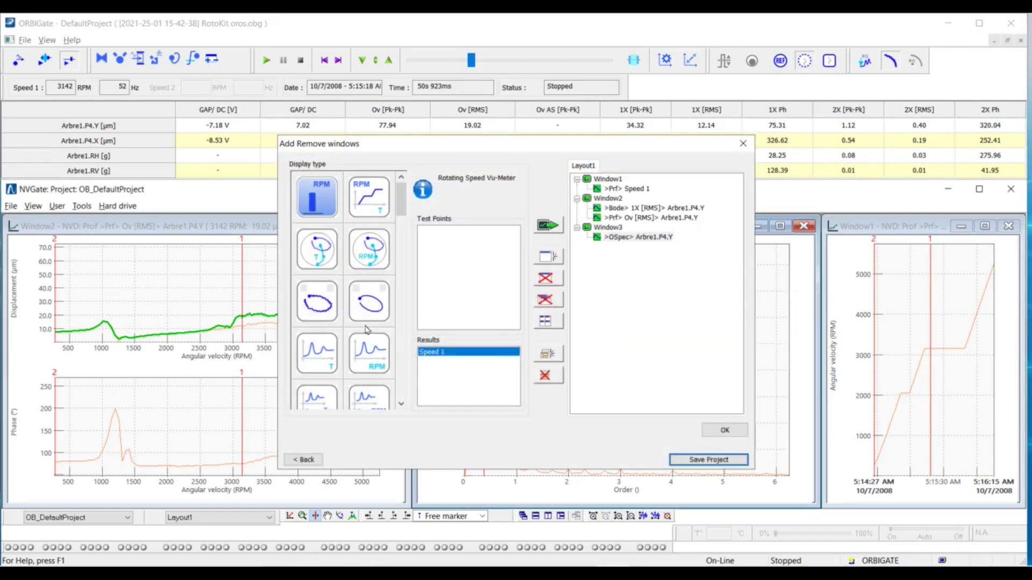
- Add a Window4 orbit plot for Rotokit.P1
left_click(318, 306)
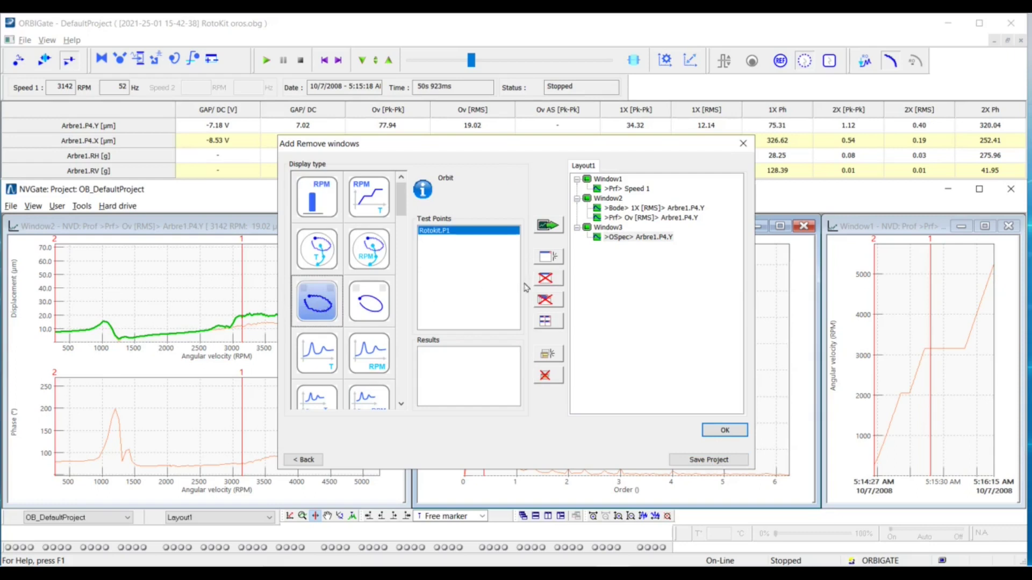
left_click(546, 226)
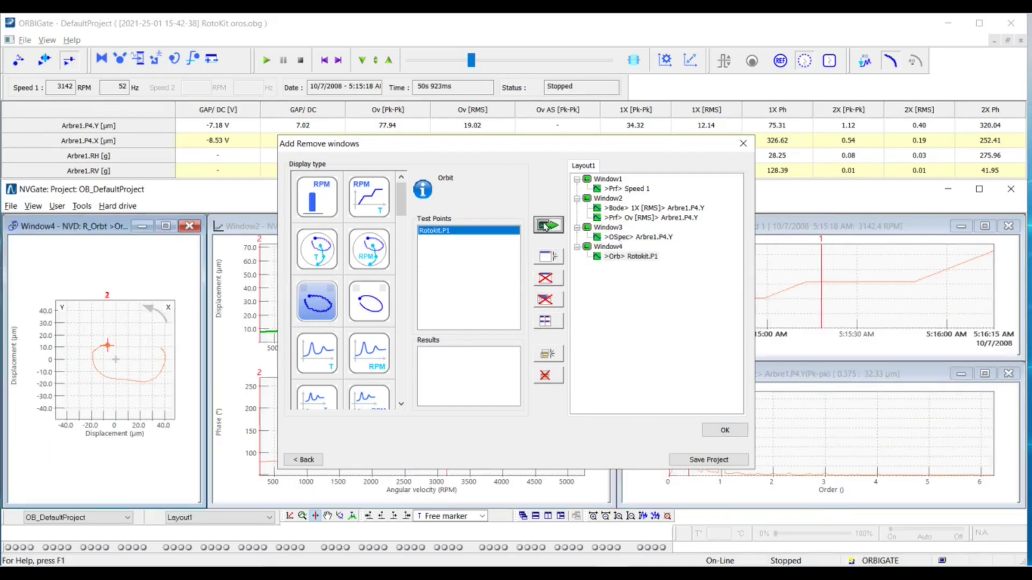
left_click(724, 431)
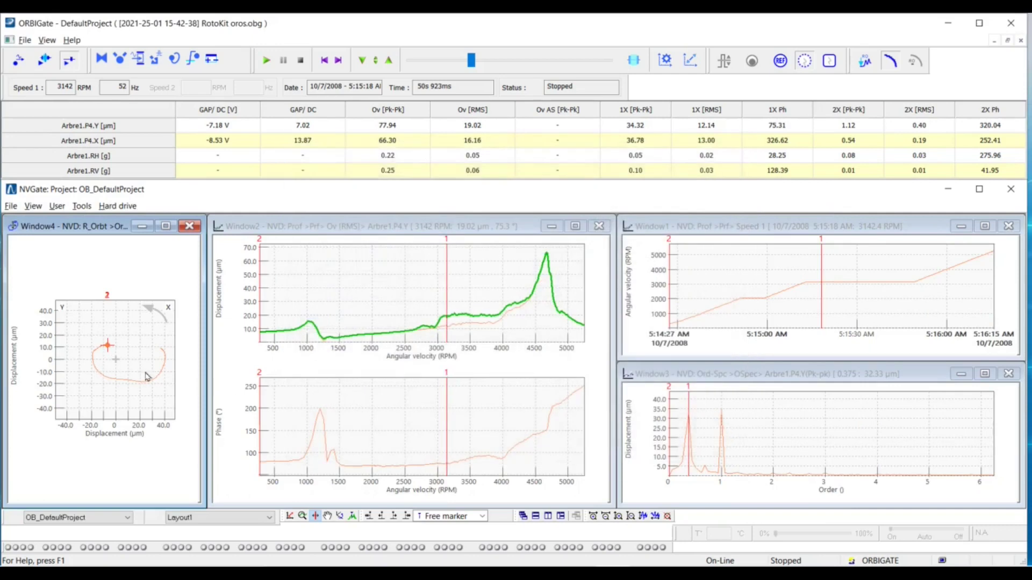
- Nudge the replay back slightly to about 3143 RPM
left_click(472, 63)
left_click_drag(472, 64, 467, 67)
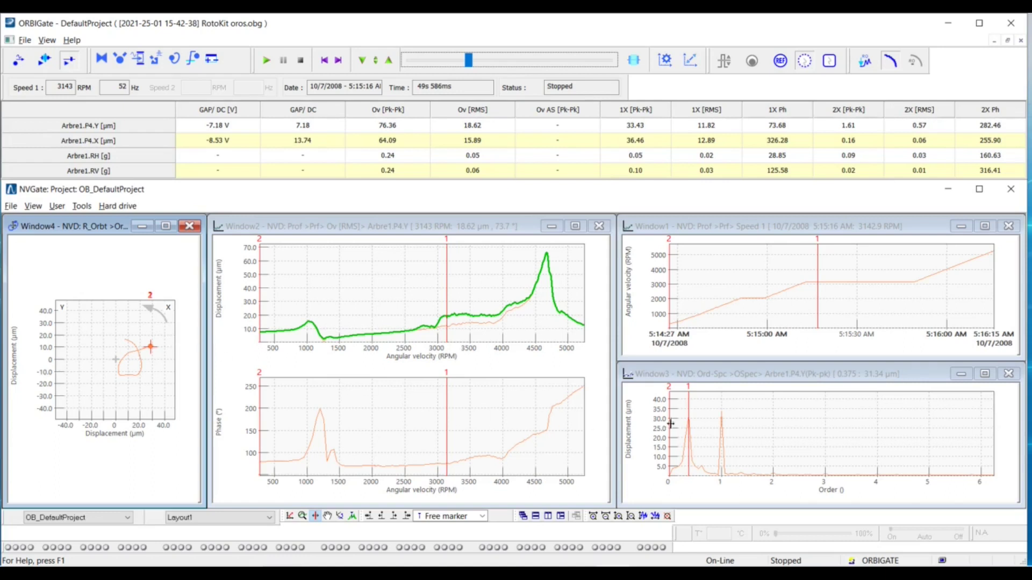
mouse_move(689, 418)
- Change the orbit's number of displayed revolutions in the synchronous analysis settings and apply it
left_click(170, 60)
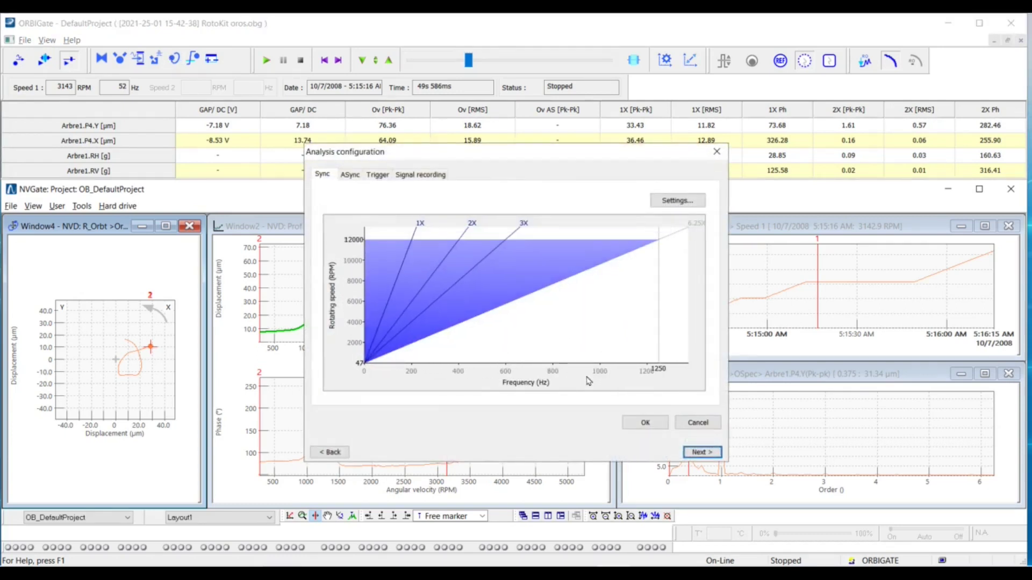
left_click(673, 205)
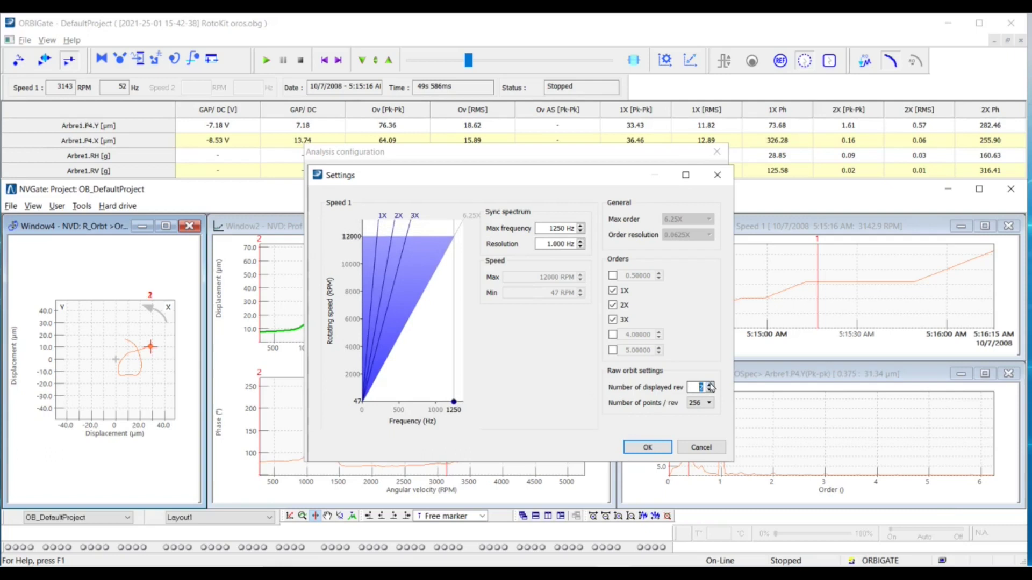
left_click(647, 447)
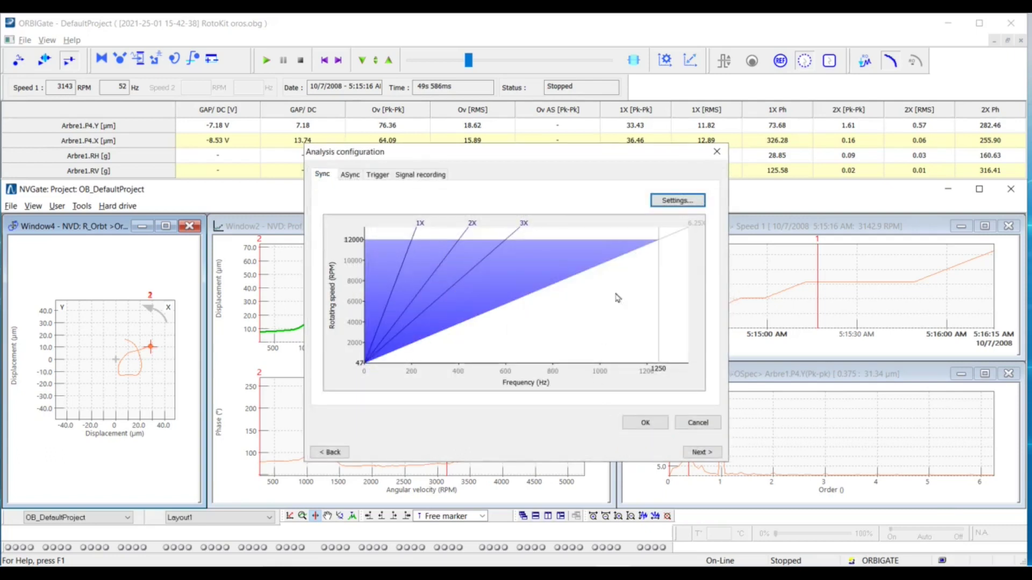
left_click(645, 424)
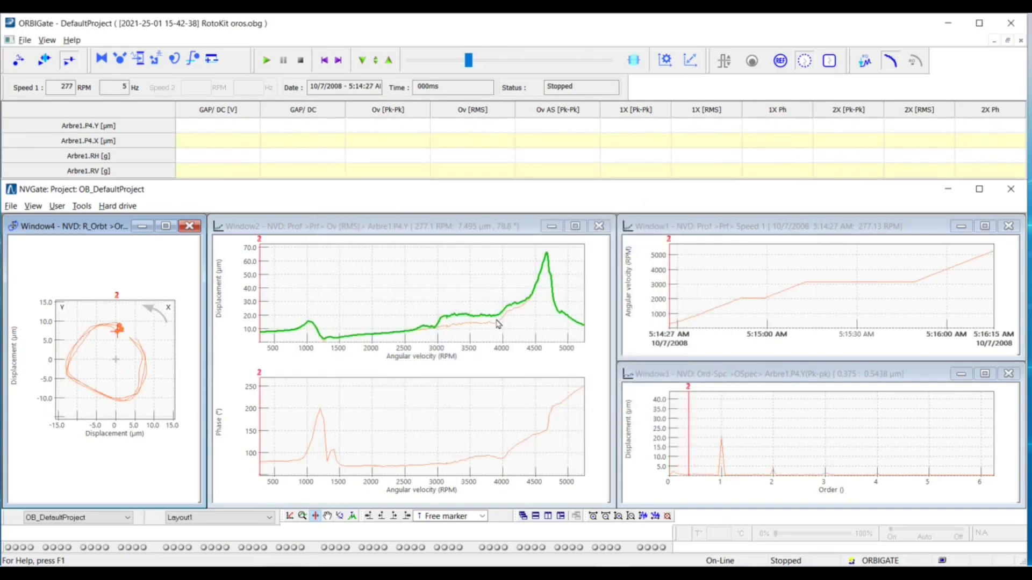
- Jump the replay to mid-run, near 3144 RPM
left_click(468, 61)
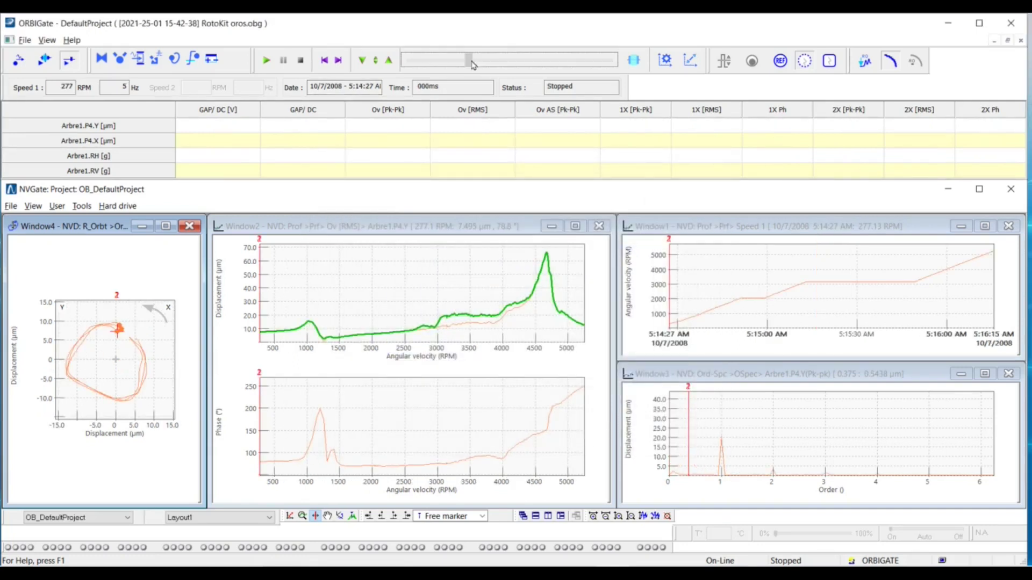